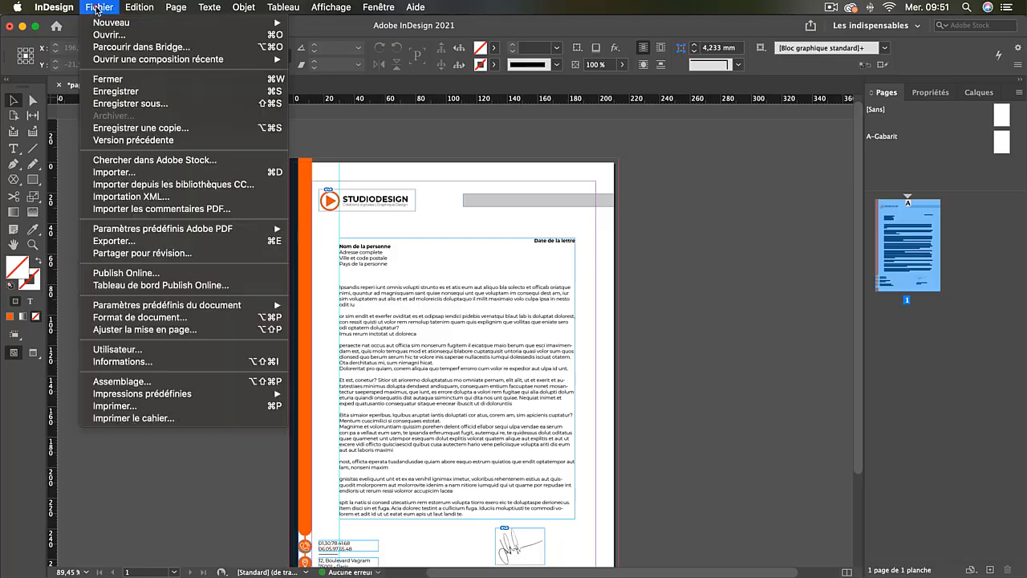
Start exporting the letterhead in Adobe PDF (interactif) format under the file name papier-entete6.
click(185, 241)
click(487, 496)
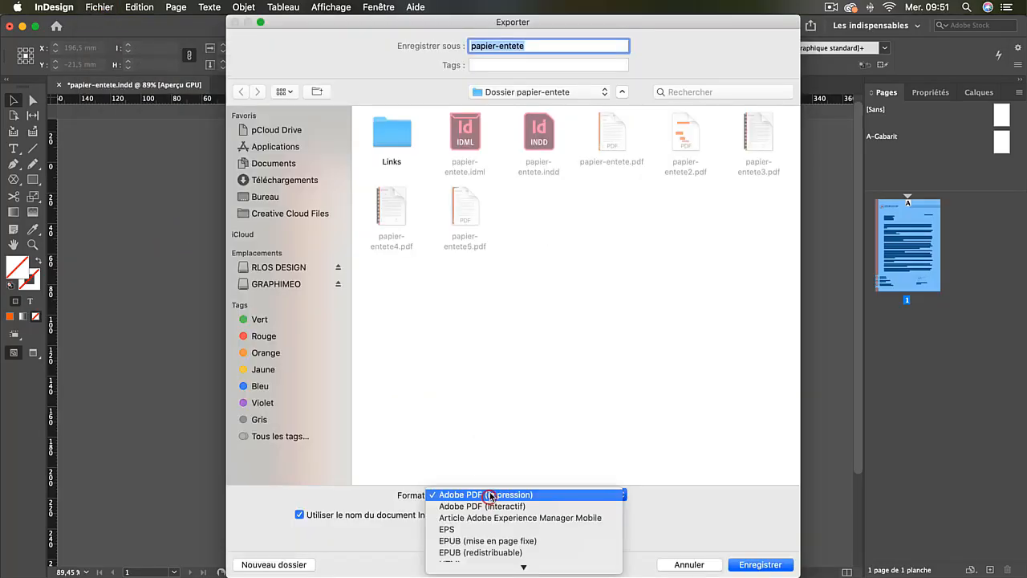
click(506, 508)
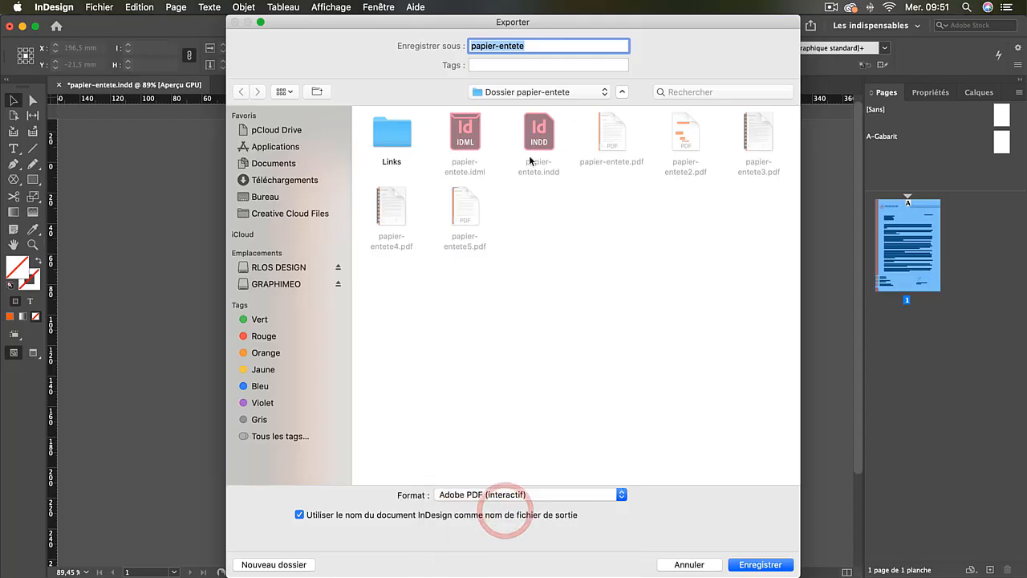
click(528, 46)
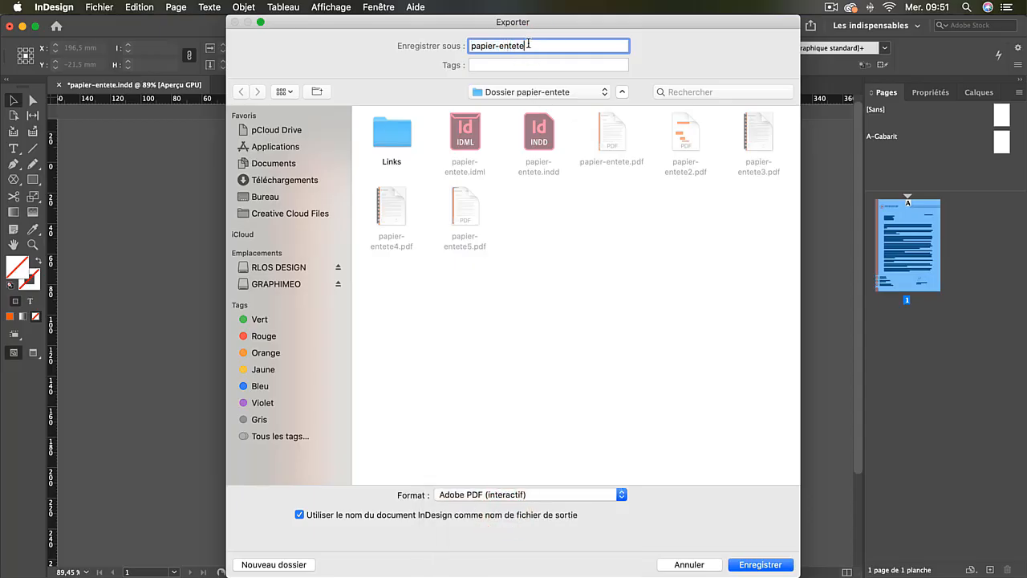
click(766, 564)
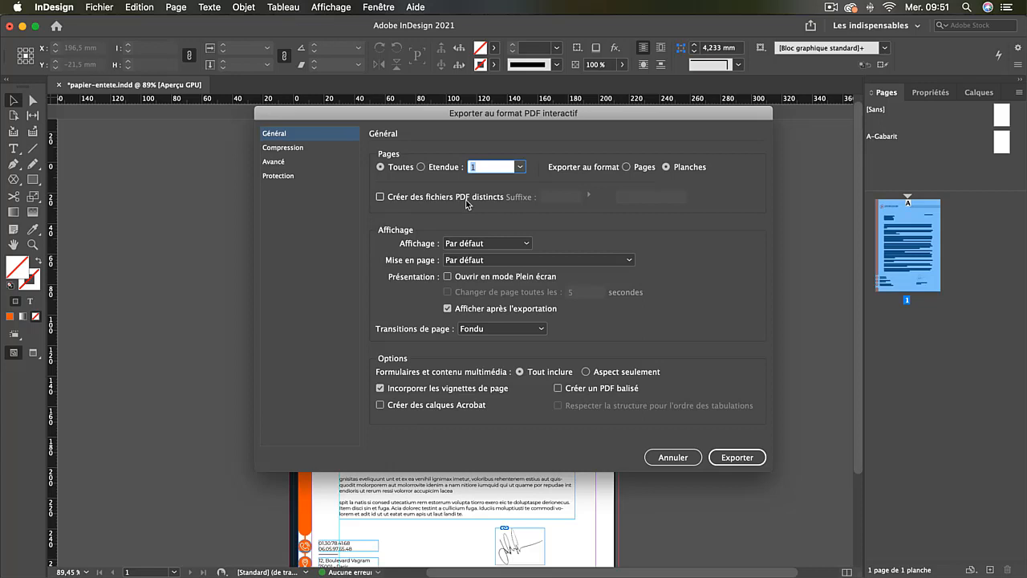
Examine the interactive PDF export's display and page layout choices, plus its Compression, Avancé and Protection settings.
click(463, 244)
click(463, 243)
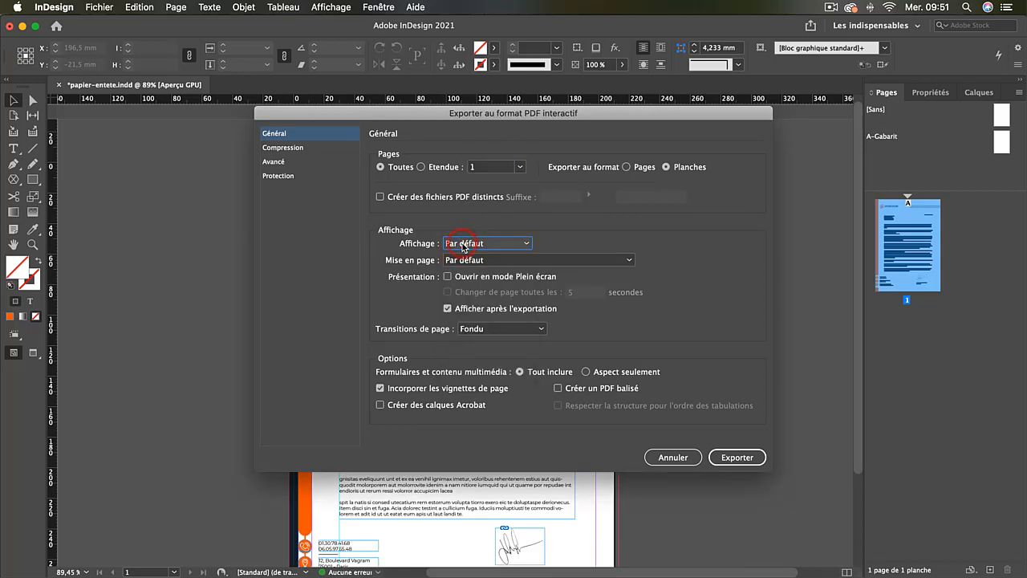
click(472, 261)
click(475, 273)
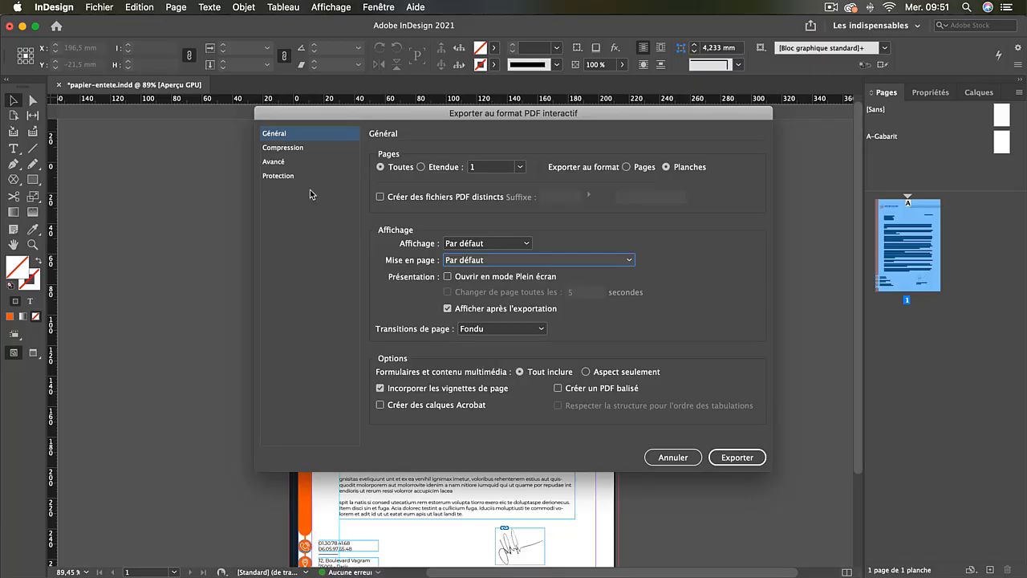
click(290, 149)
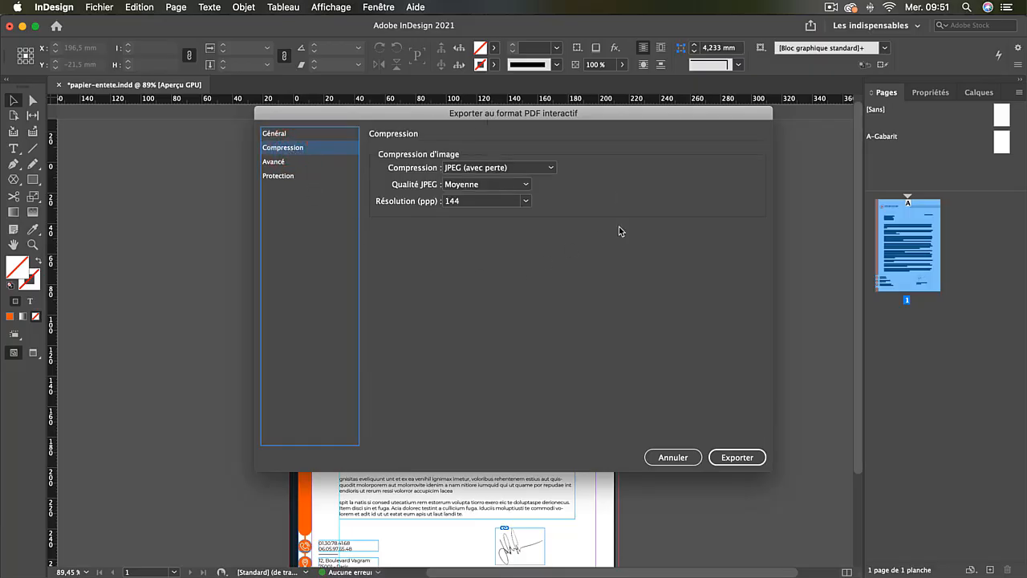
click(278, 133)
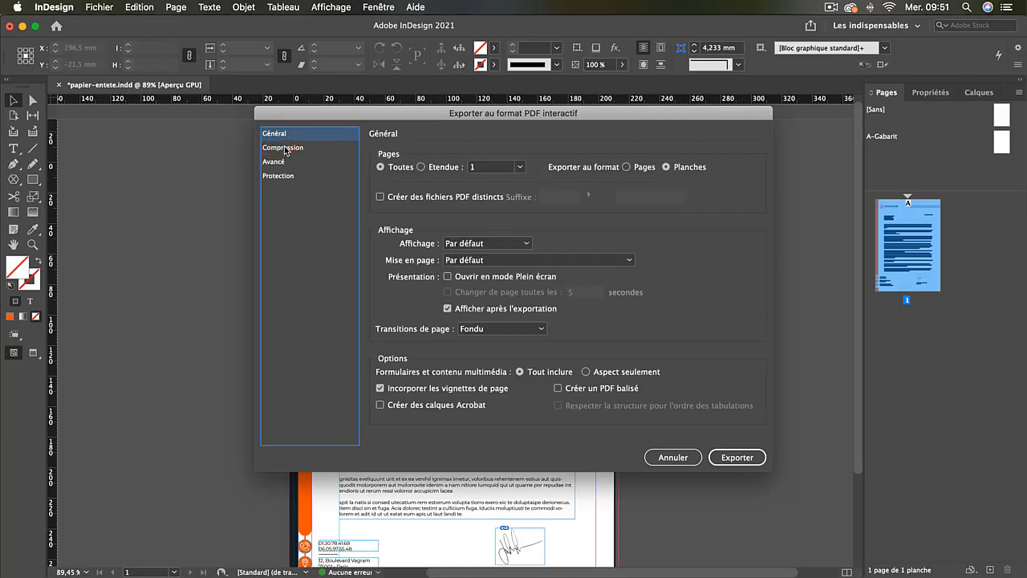
click(287, 149)
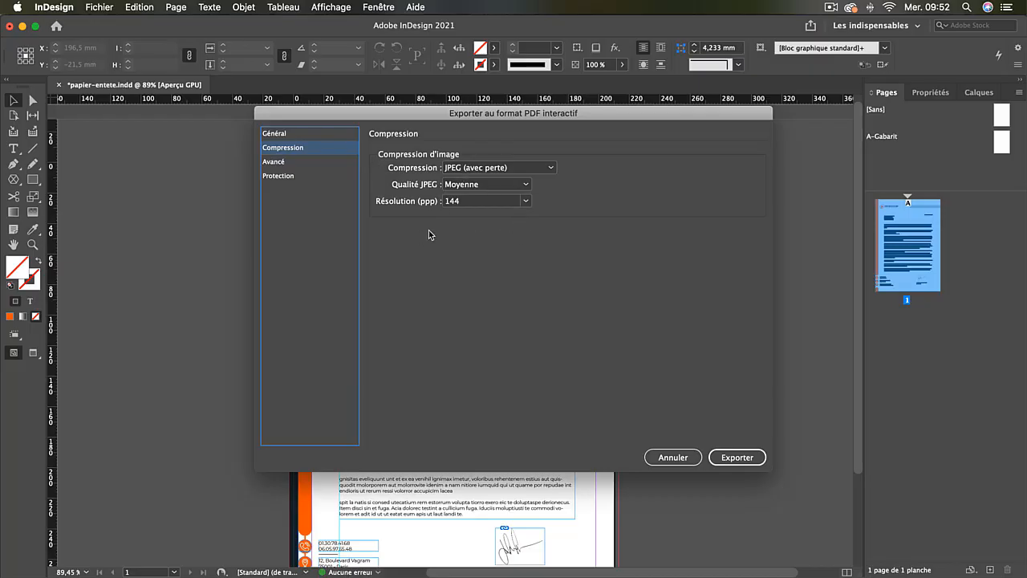
drag(361, 111, 550, 135)
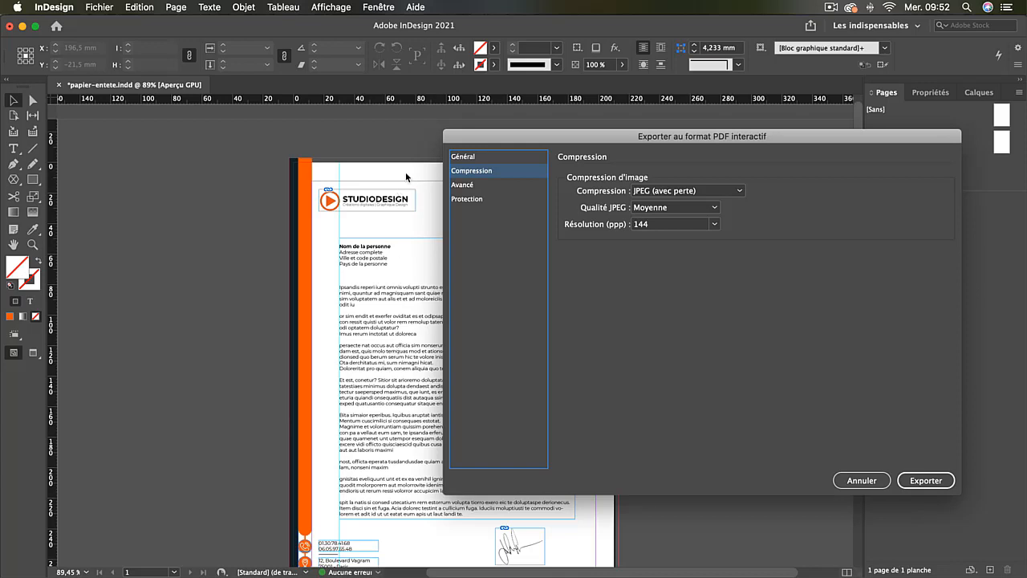
drag(492, 140, 219, 117)
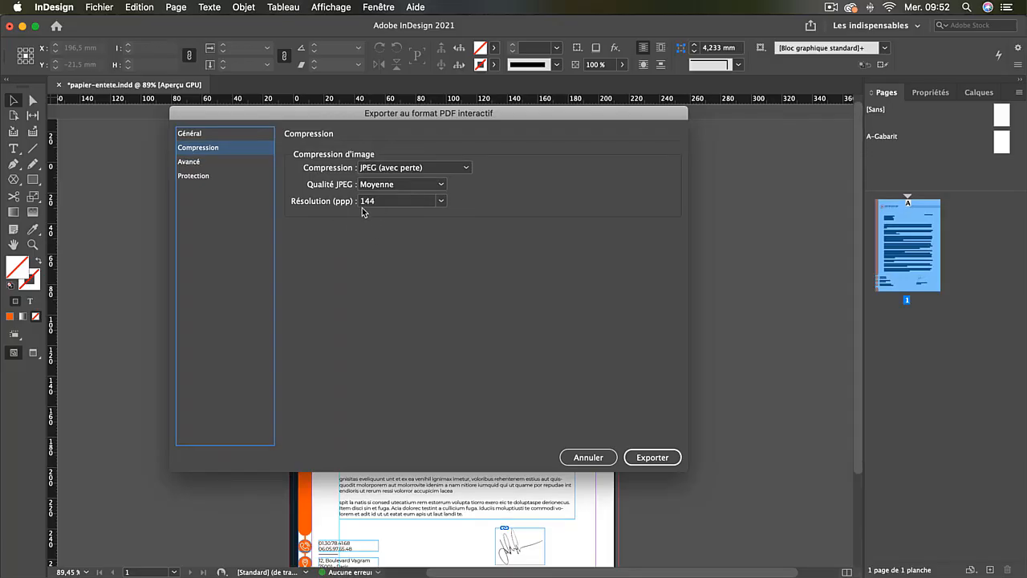
click(224, 164)
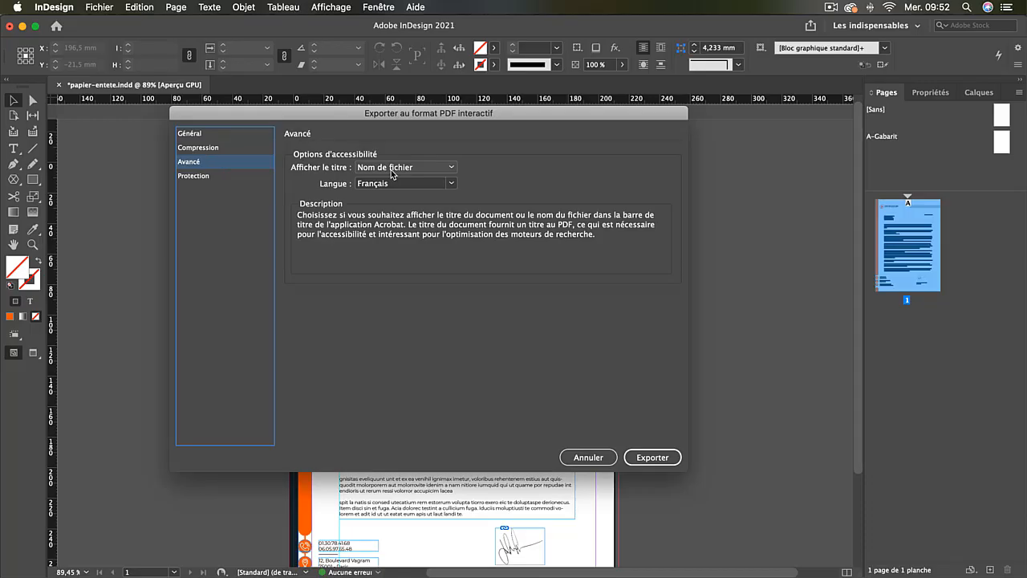
click(210, 176)
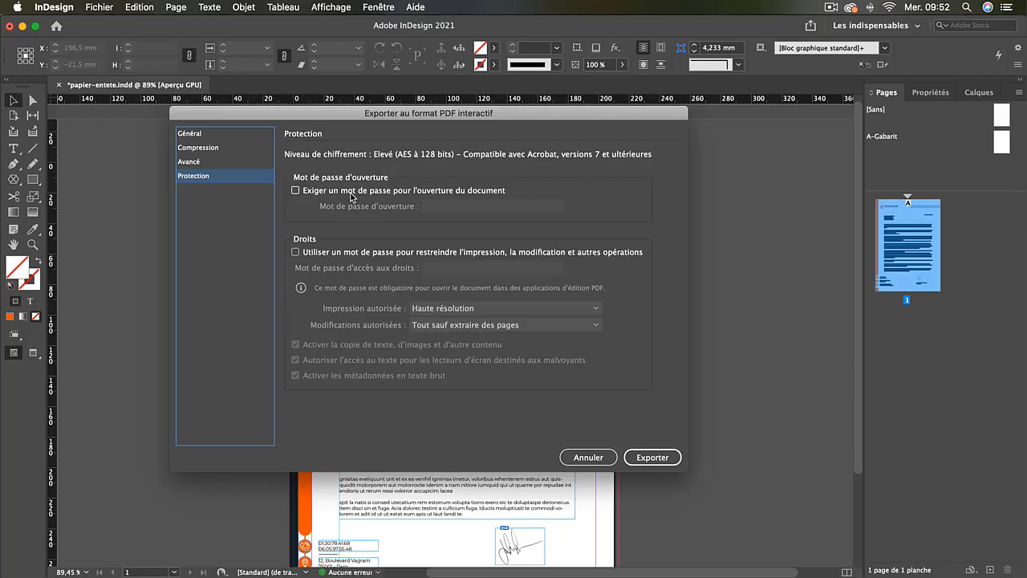
click(198, 146)
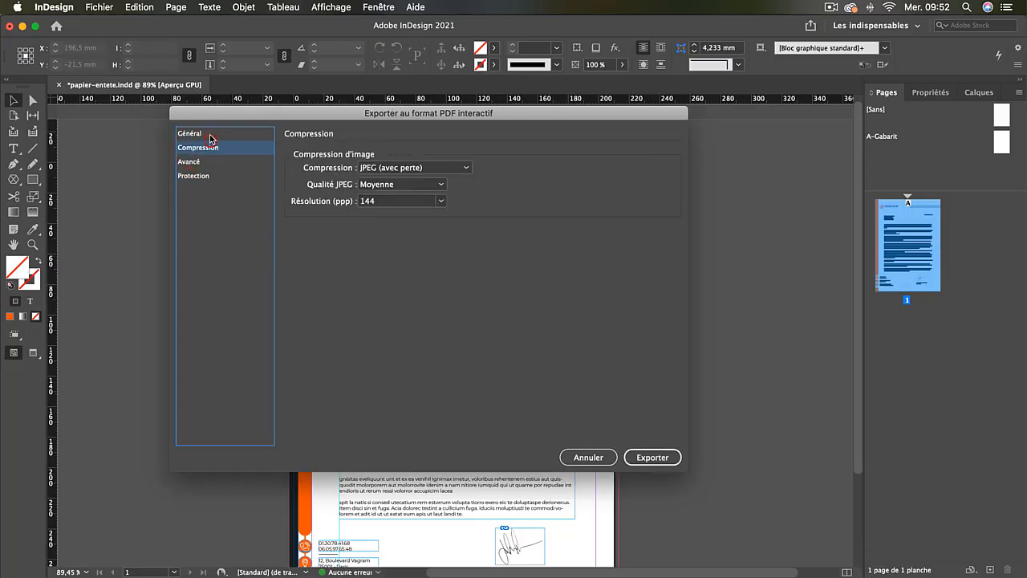
click(209, 134)
Export the interactive PDF with the current settings, look over the result in Acrobat and return to InDesign.
click(670, 459)
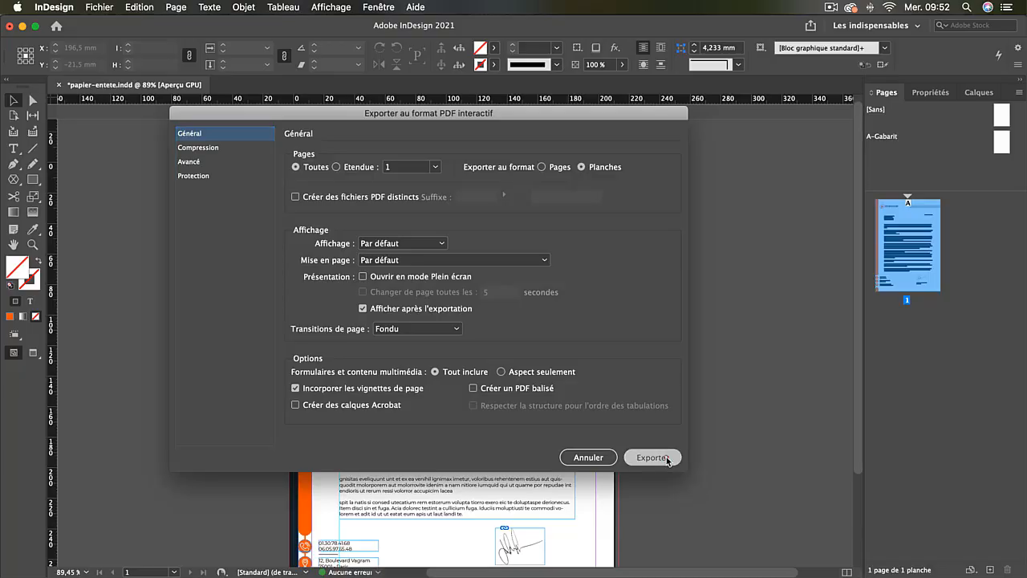
double_click(409, 322)
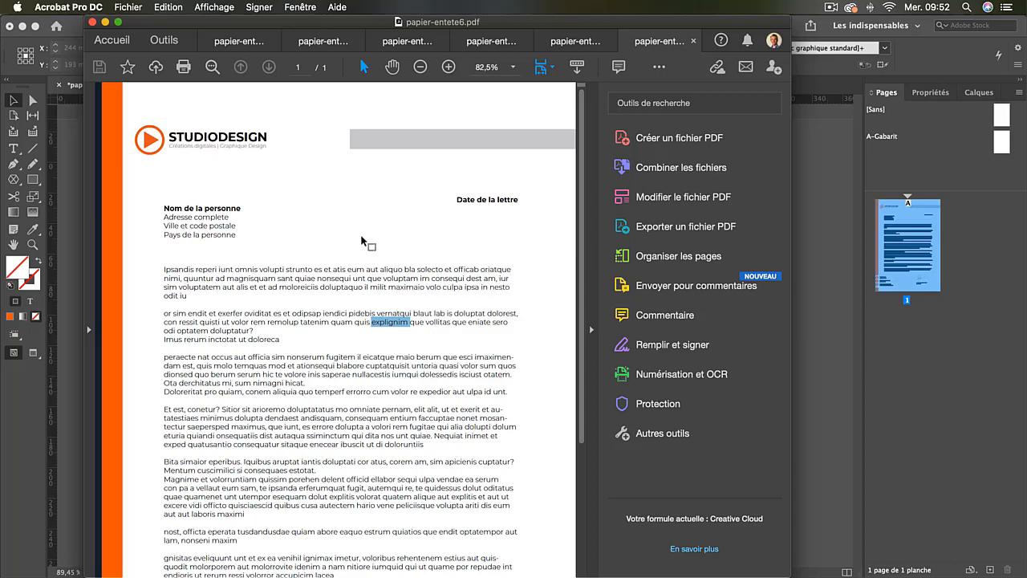
click(809, 217)
Start exporting the letterhead in JPEG format as papier-entete in the Dossier papier-entete folder.
click(99, 8)
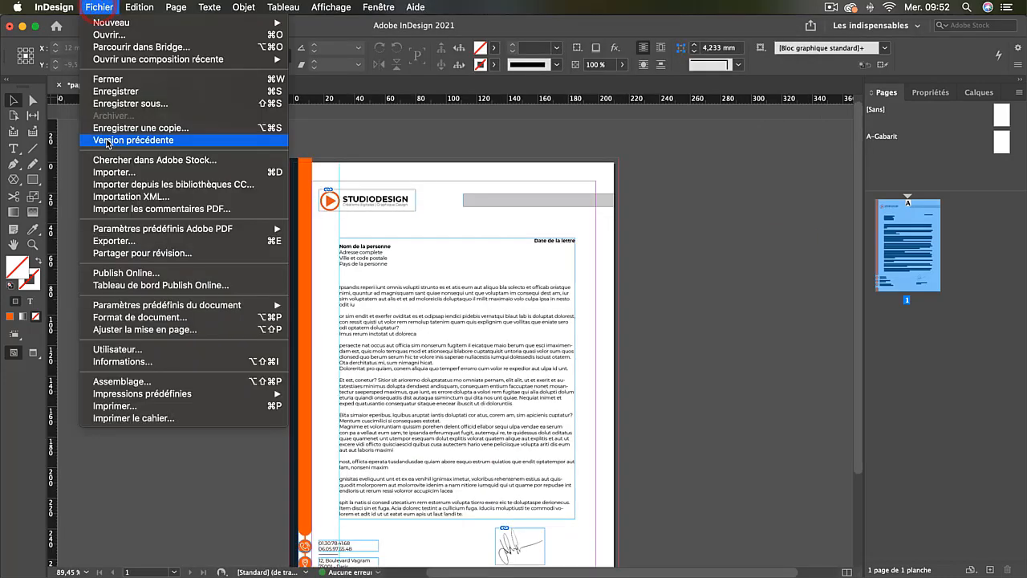
click(121, 240)
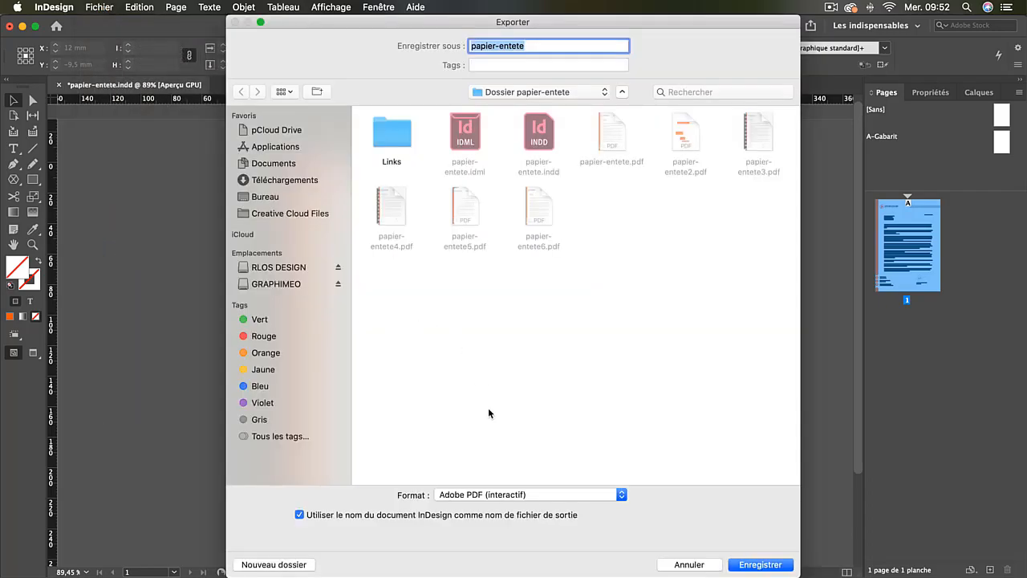
click(533, 496)
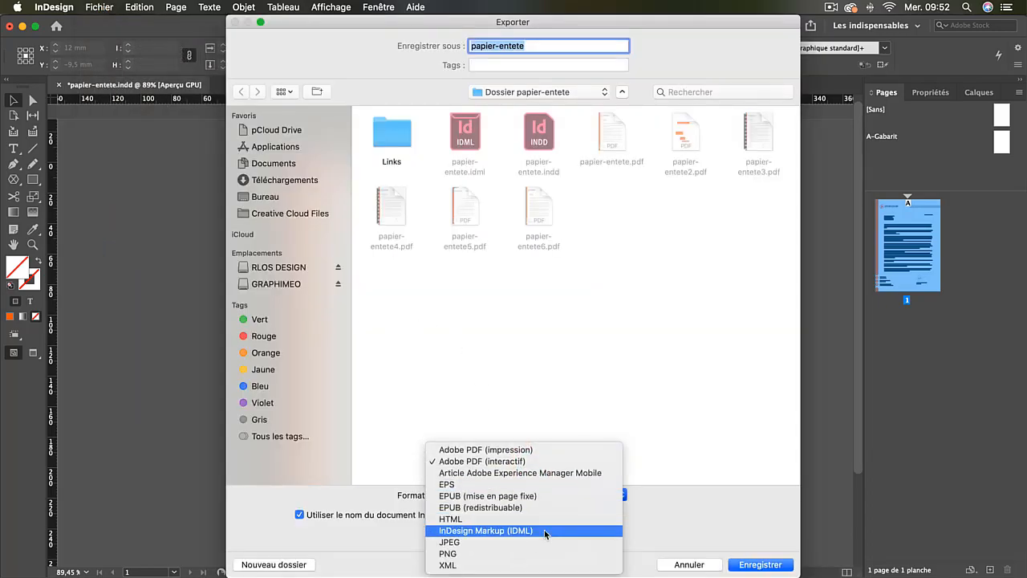
click(546, 542)
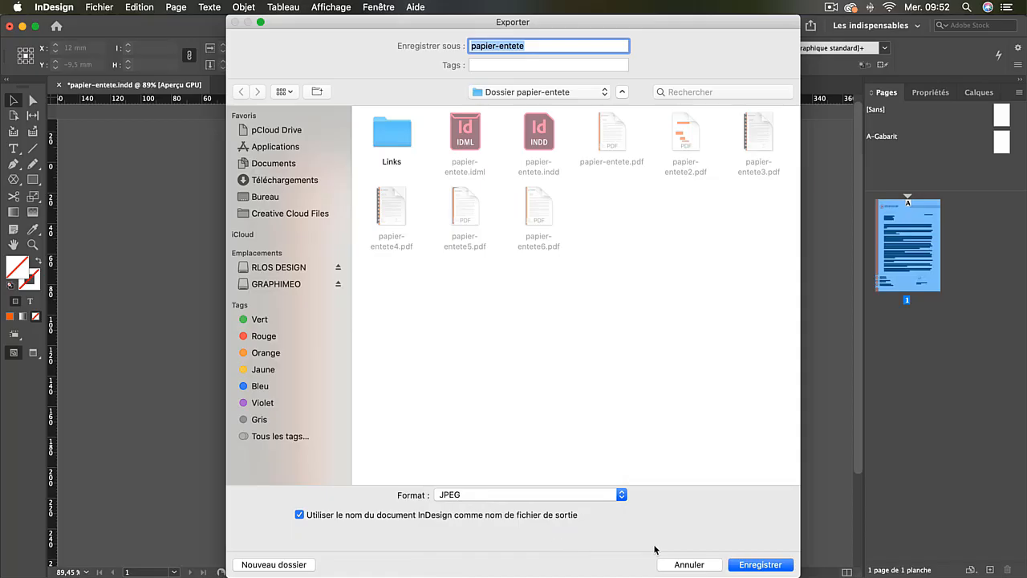
click(757, 565)
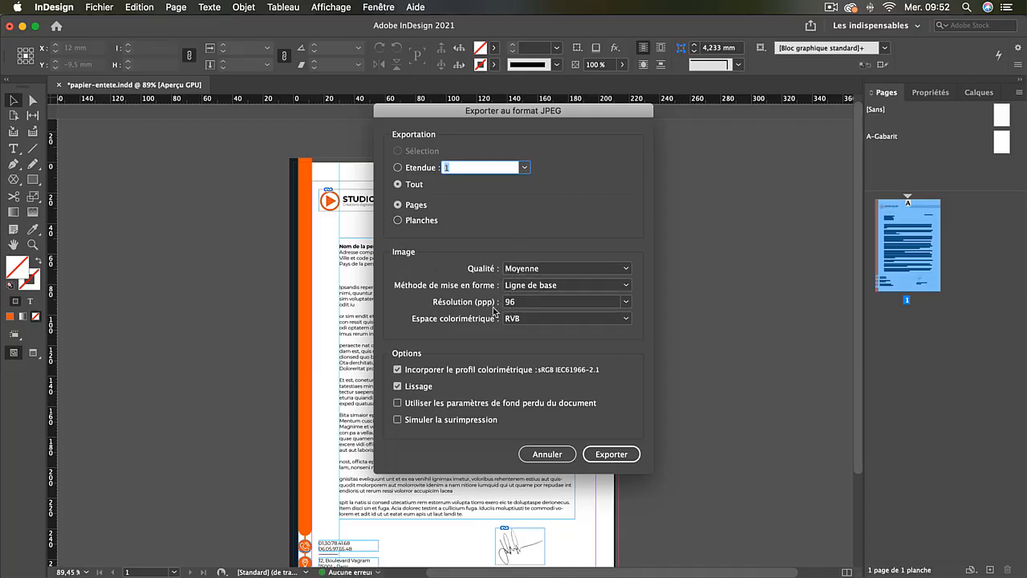
Set the JPEG resolution to 150 ppp and export the image.
click(624, 301)
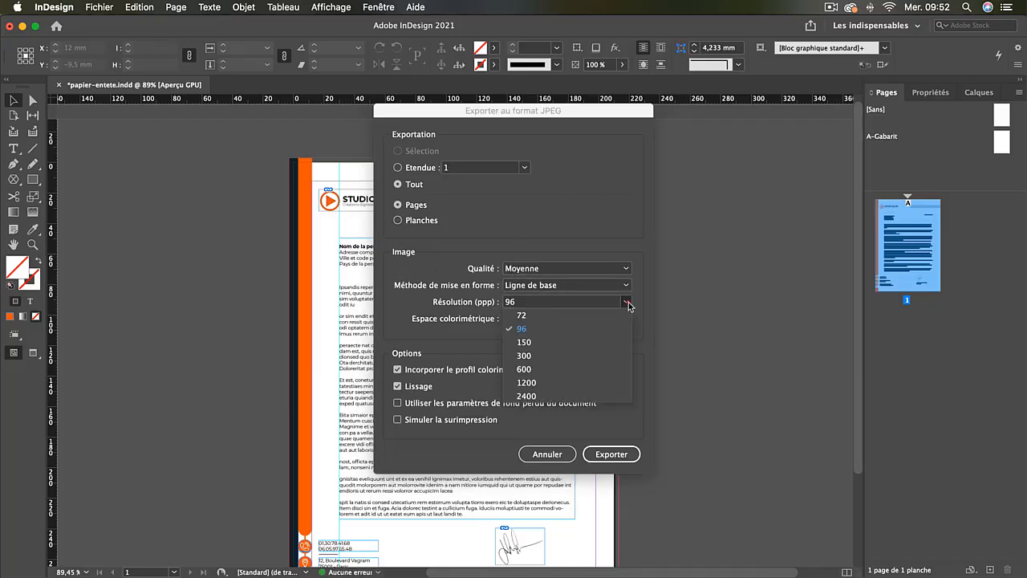
click(583, 346)
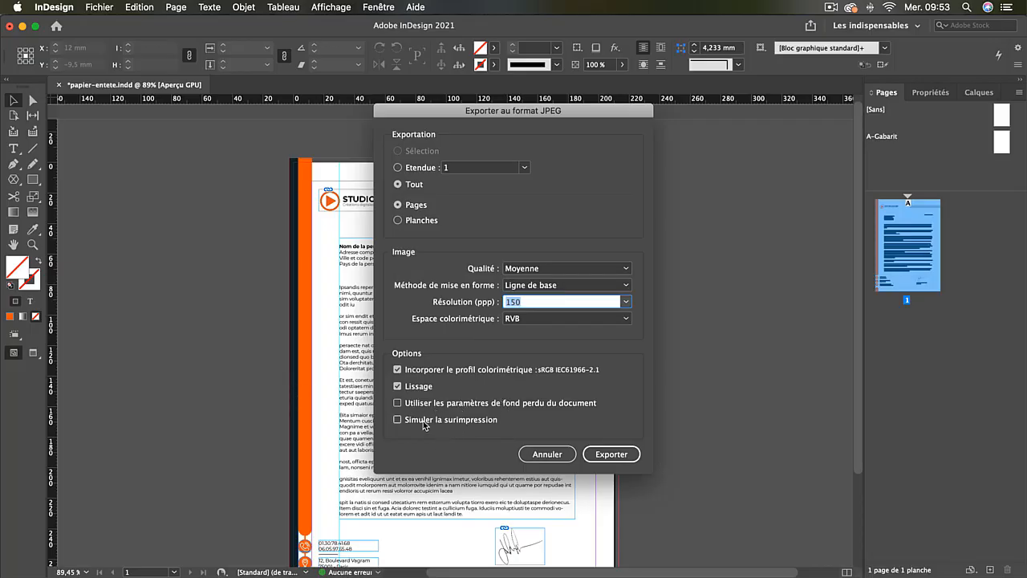
click(612, 454)
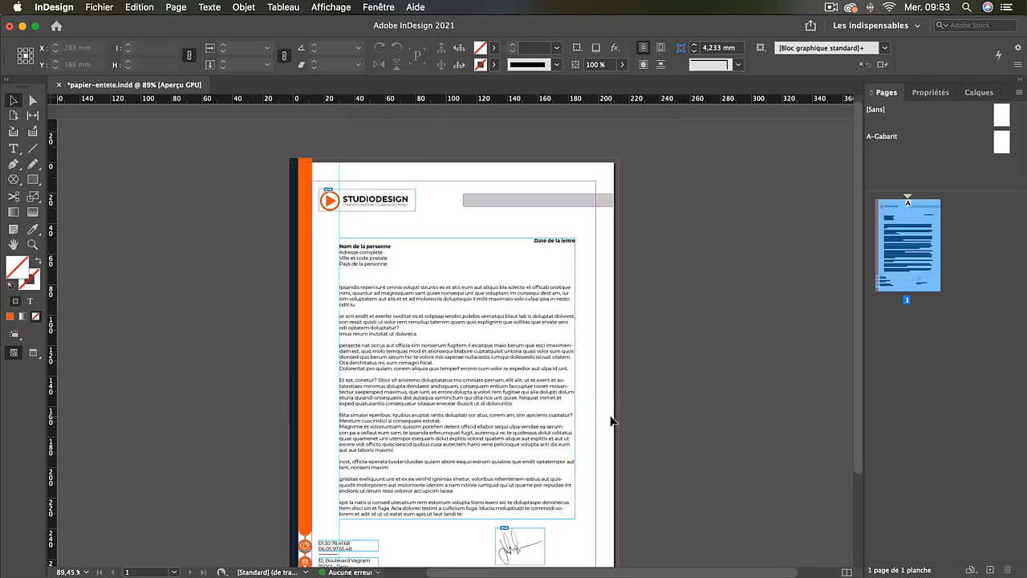
Browse the folders for opening a file until Ateliers > Papier entete > Dossier papier-entete, check for the exported JPEG, and cancel.
click(99, 8)
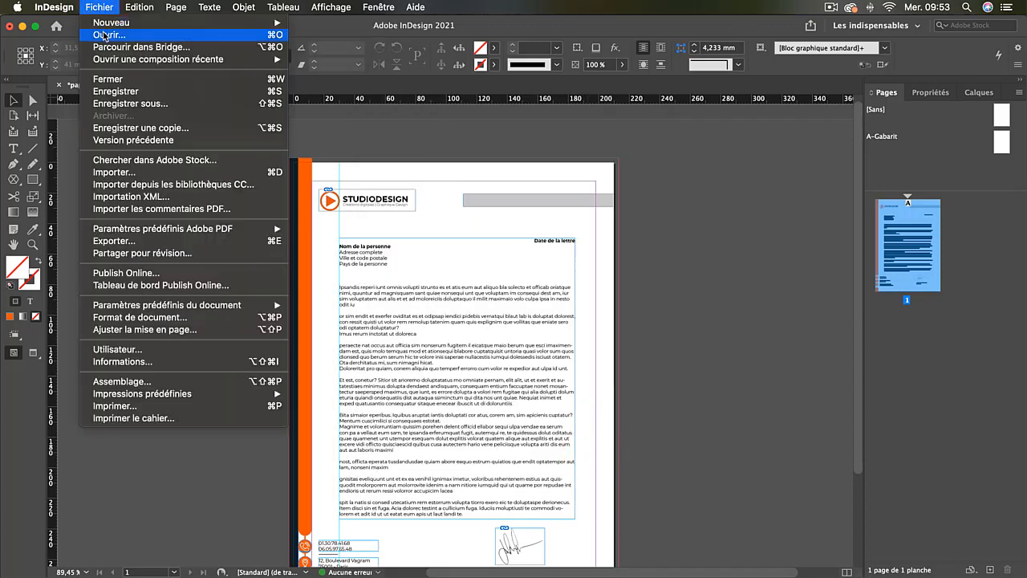
click(105, 35)
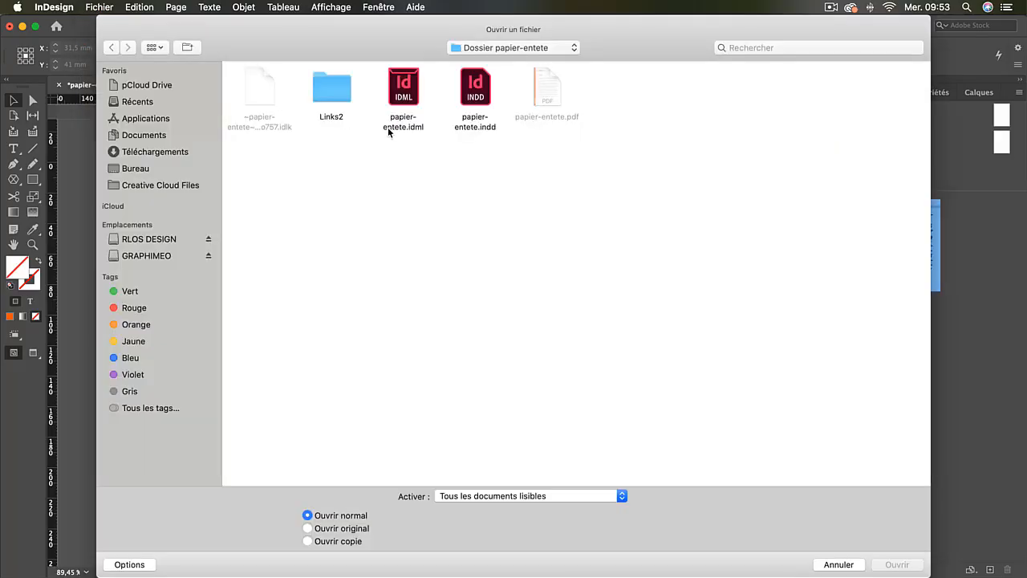
click(516, 50)
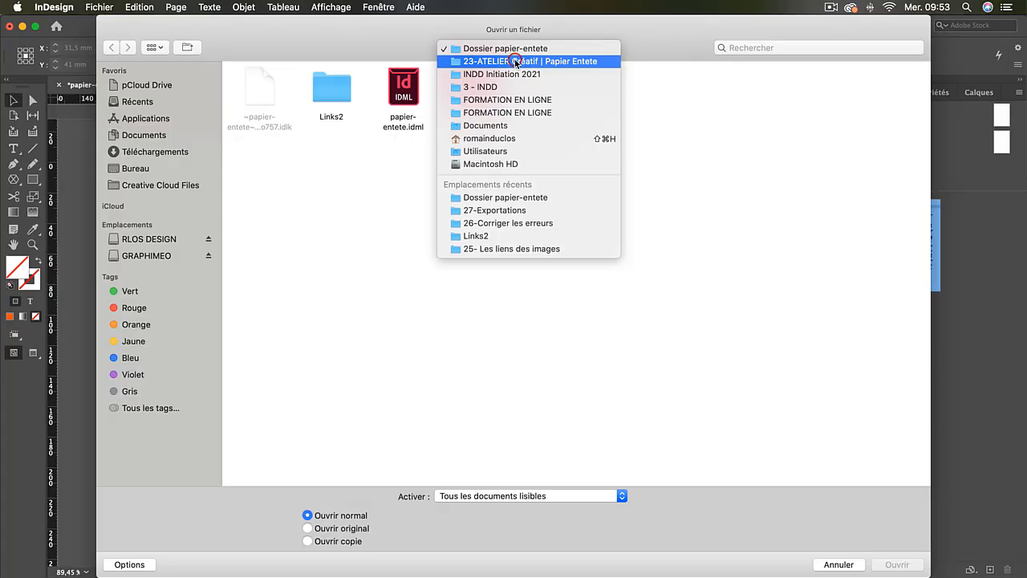
click(516, 63)
click(518, 51)
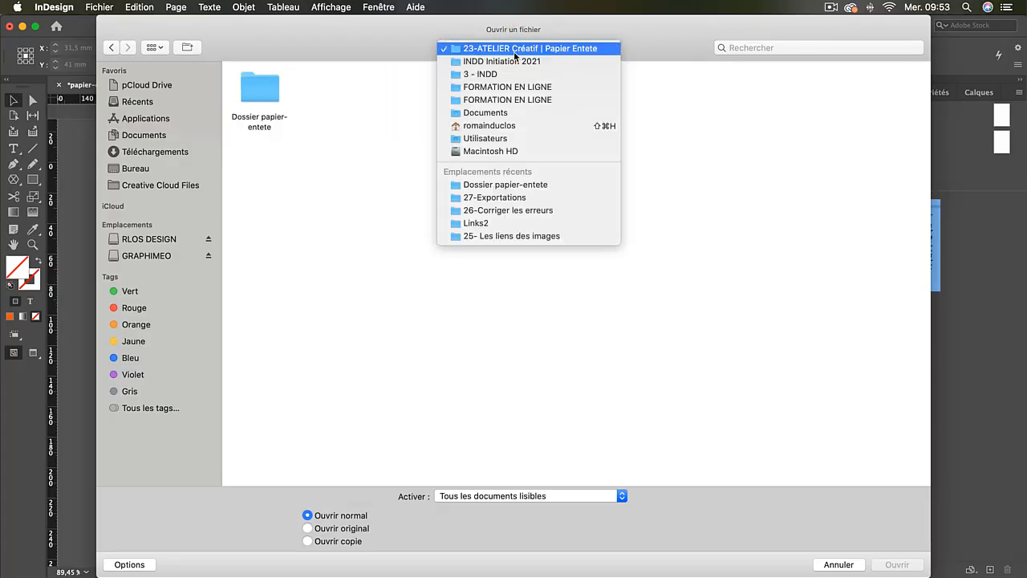
click(515, 50)
double_click(260, 90)
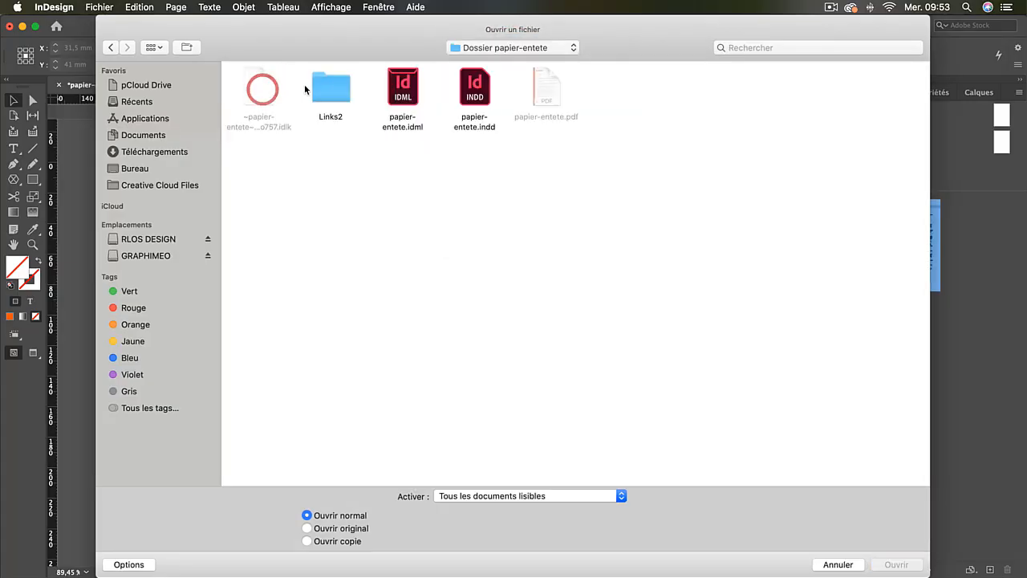
double_click(330, 88)
click(493, 50)
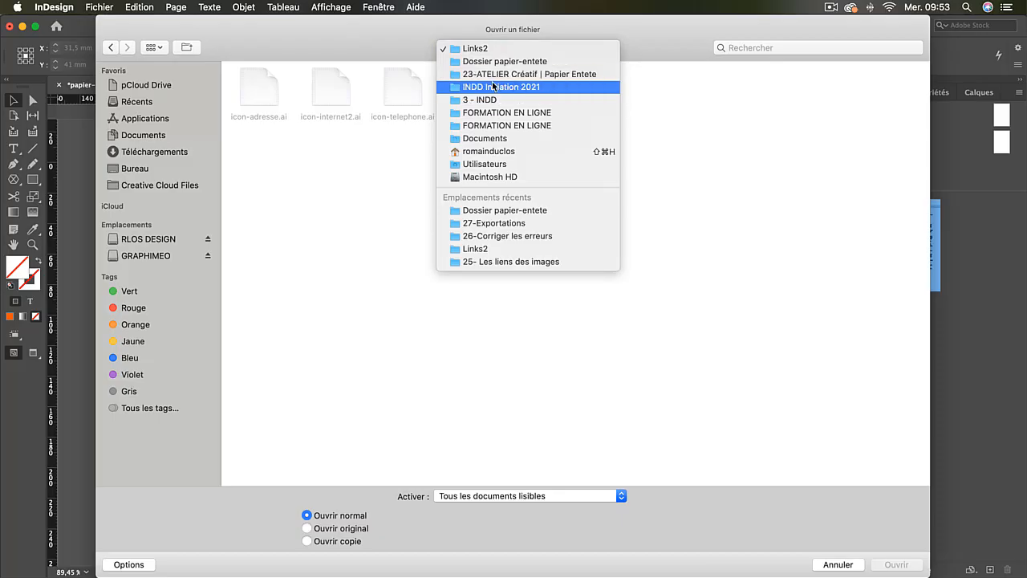
click(492, 84)
double_click(352, 315)
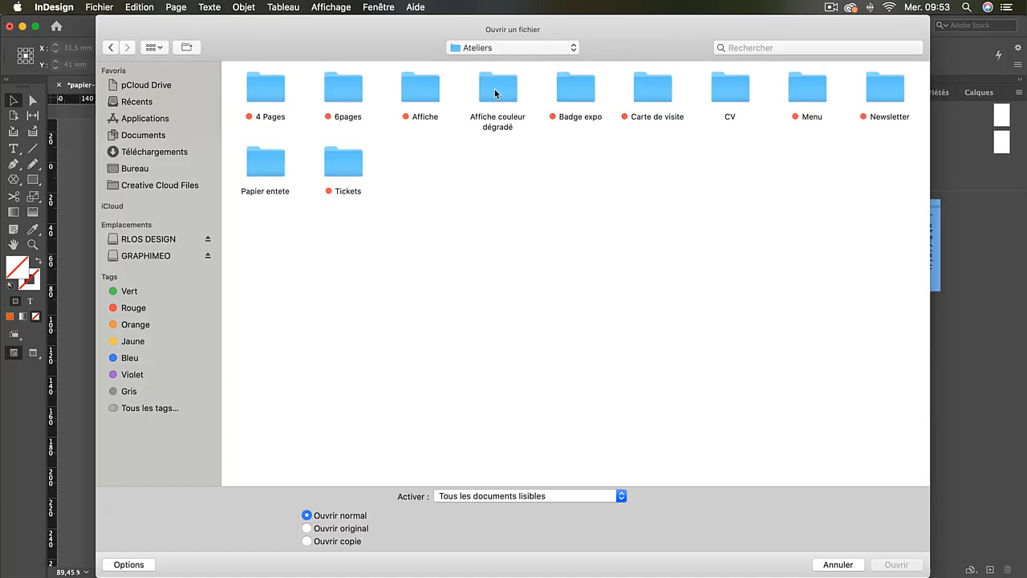
double_click(251, 160)
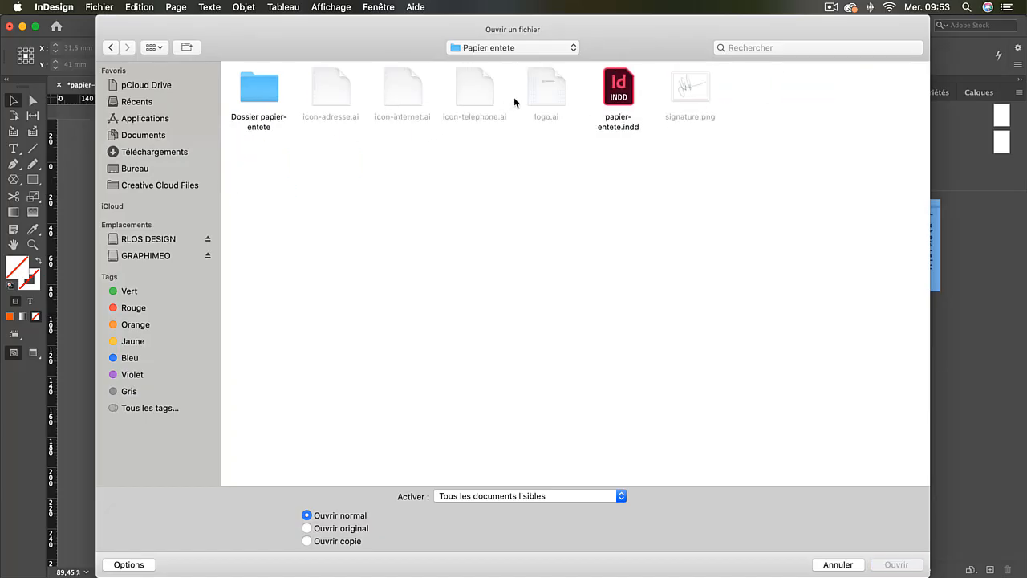
double_click(258, 89)
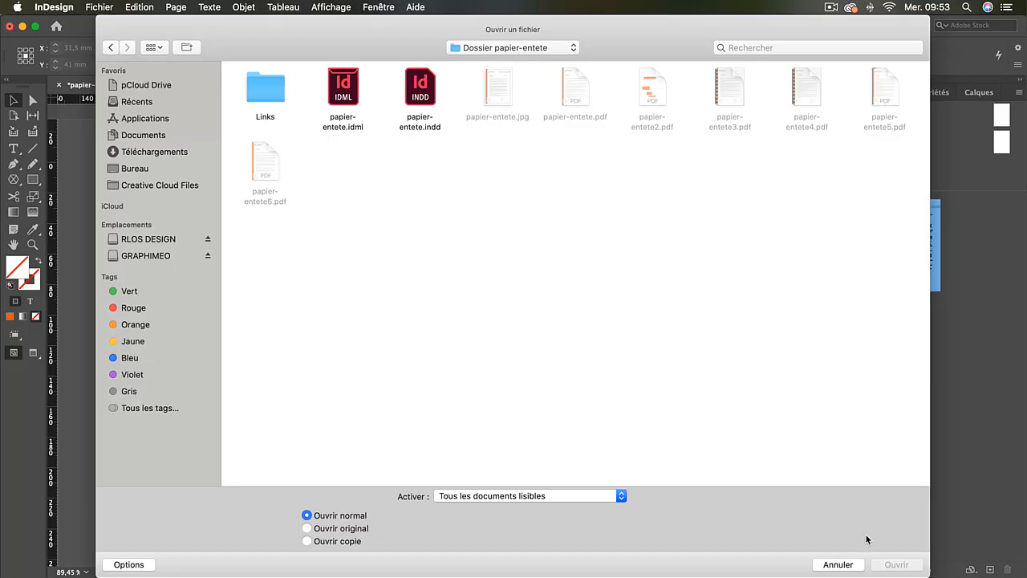
click(845, 563)
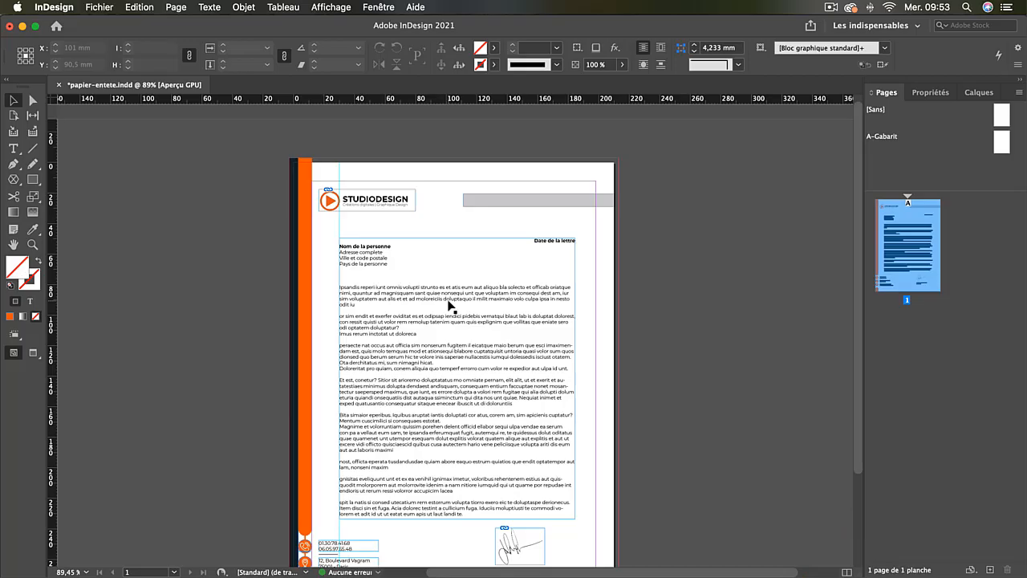
Preview papier-entete.jpg from the Dossier papier-entete folder while choosing a file to import, and compare it with papier-entete.pdf.
key(super+d)
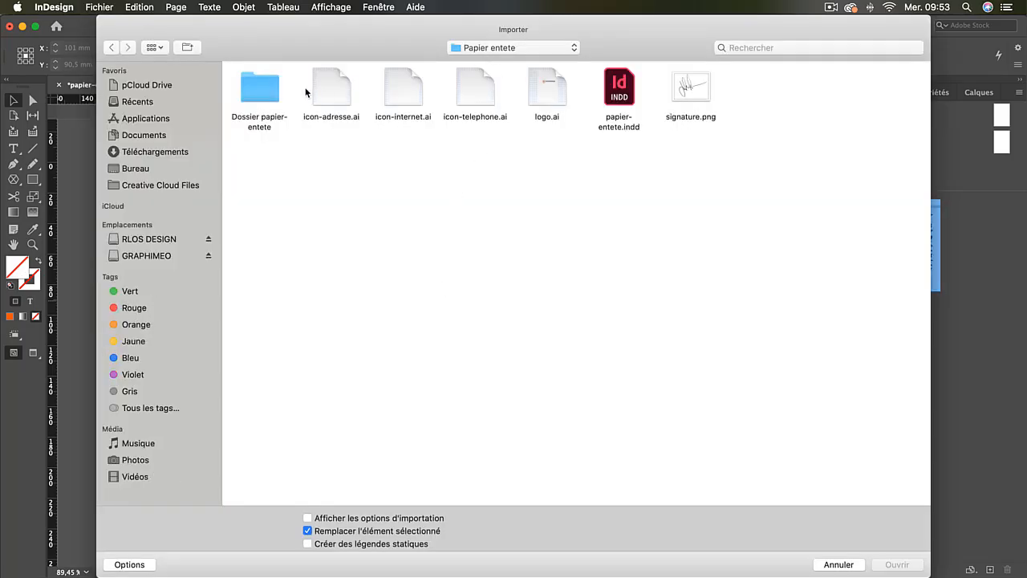
double_click(258, 83)
click(494, 84)
key(space)
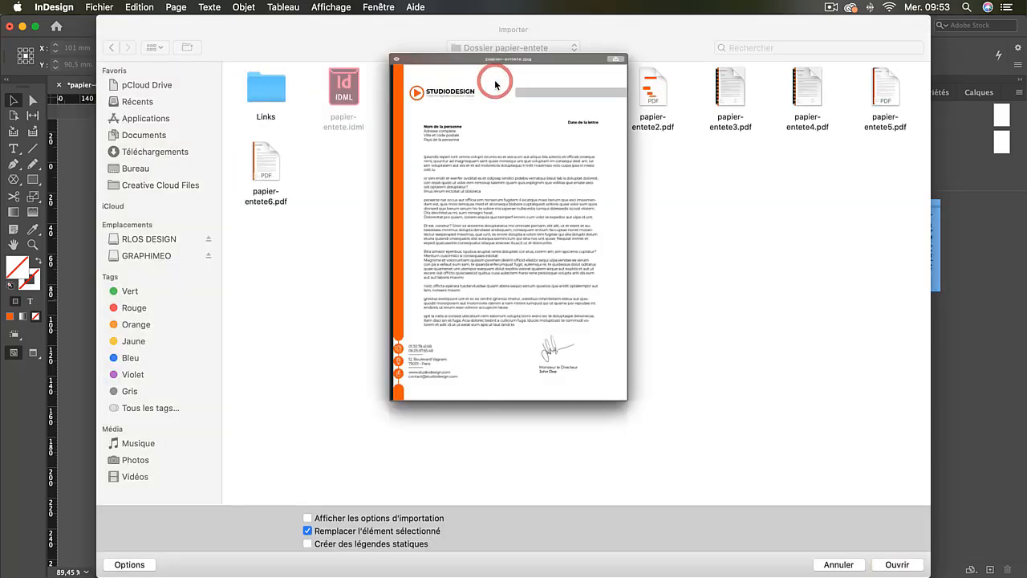
key(Right)
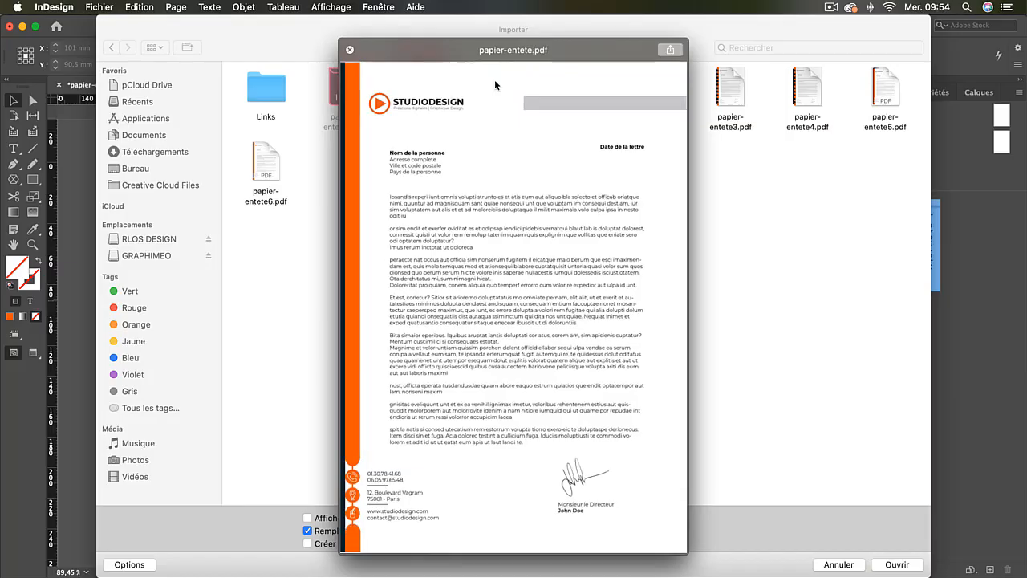
key(Left)
key(Right)
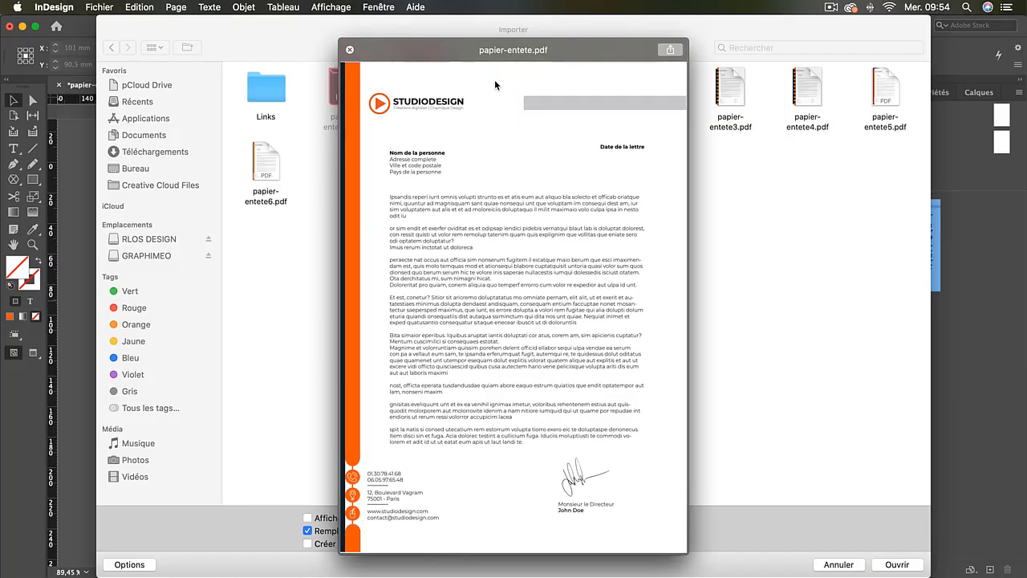
key(Left)
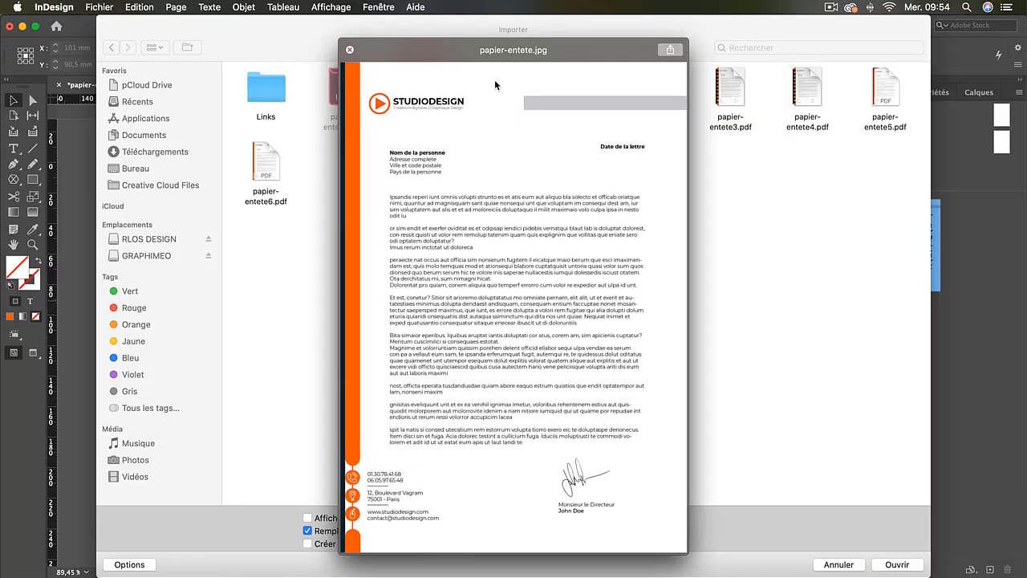